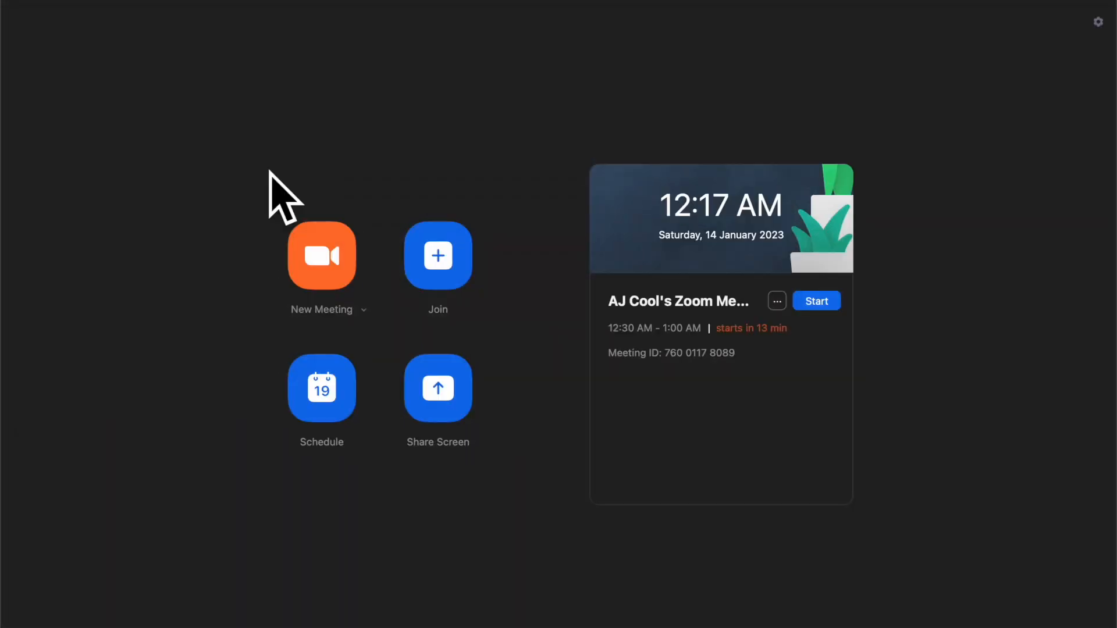
Try the Dark and Light themes in Settings, then leave the theme on Use System Setting.
click(1098, 22)
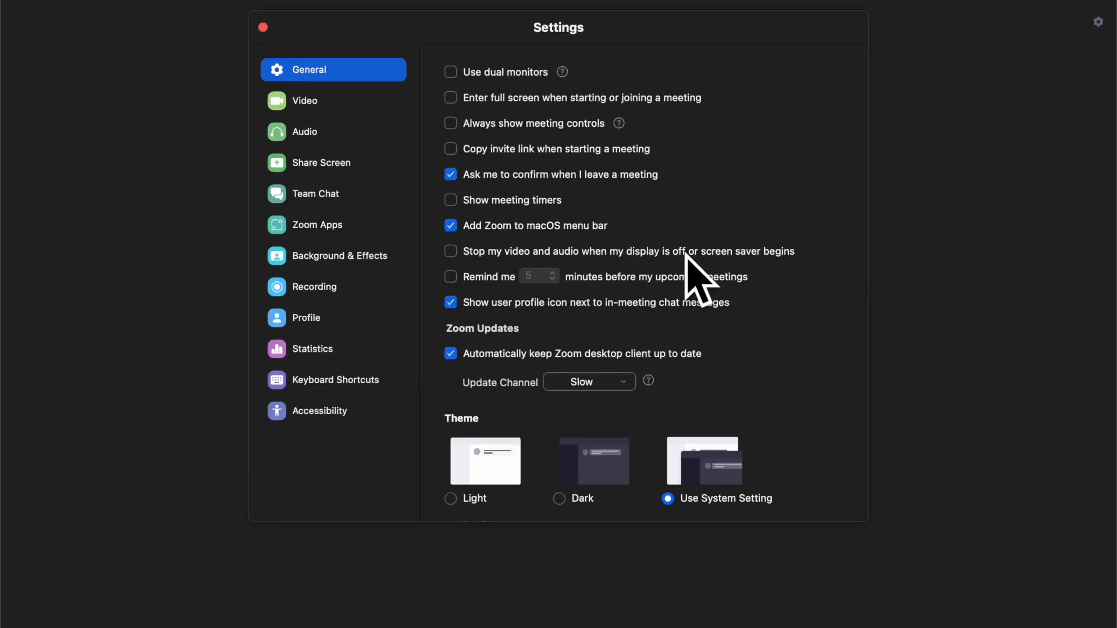
scroll(598, 292, down, 5)
scroll(602, 288, down, 5)
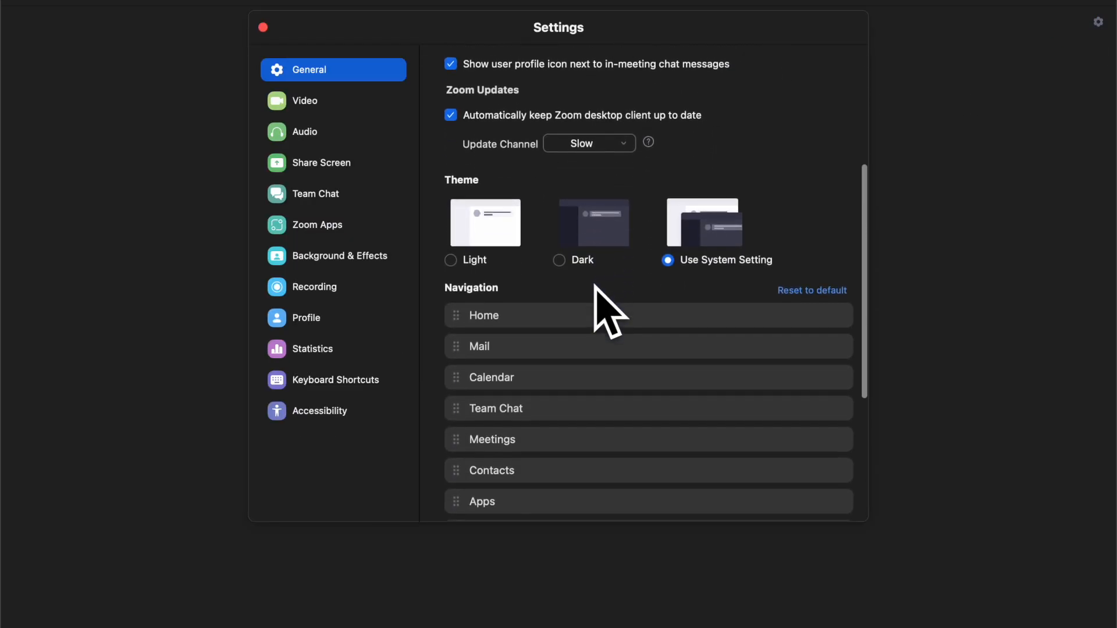
click(611, 245)
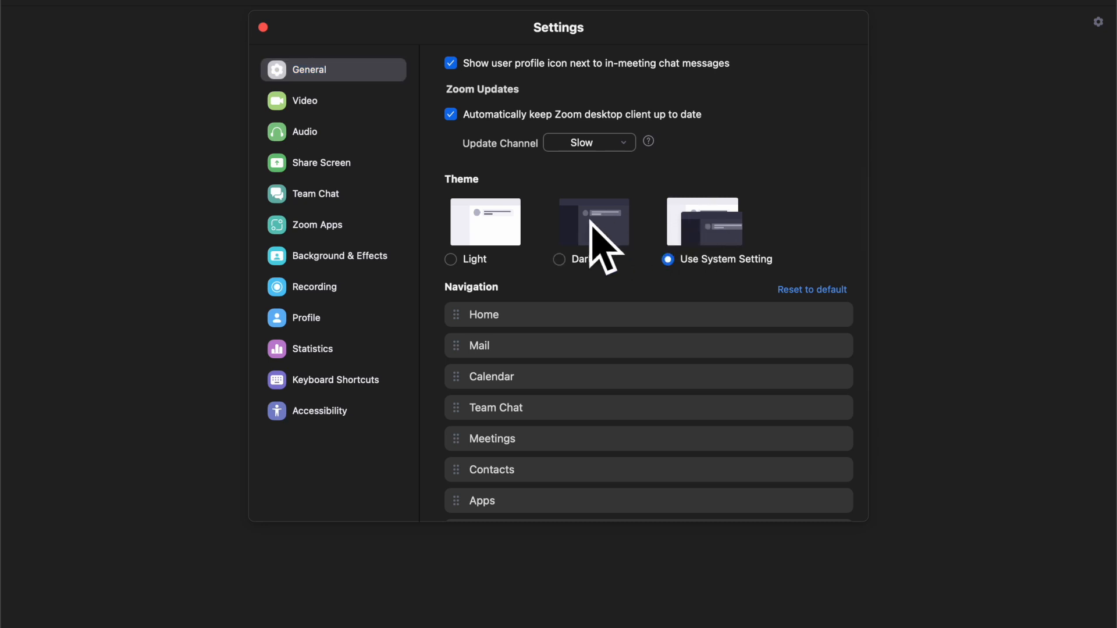
click(499, 229)
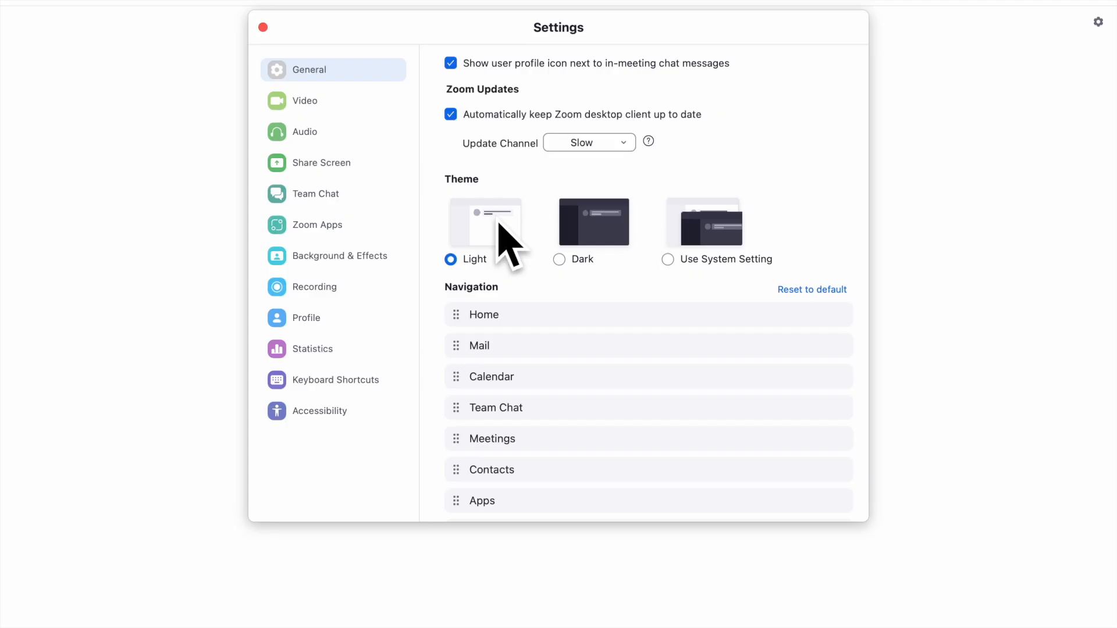
click(599, 227)
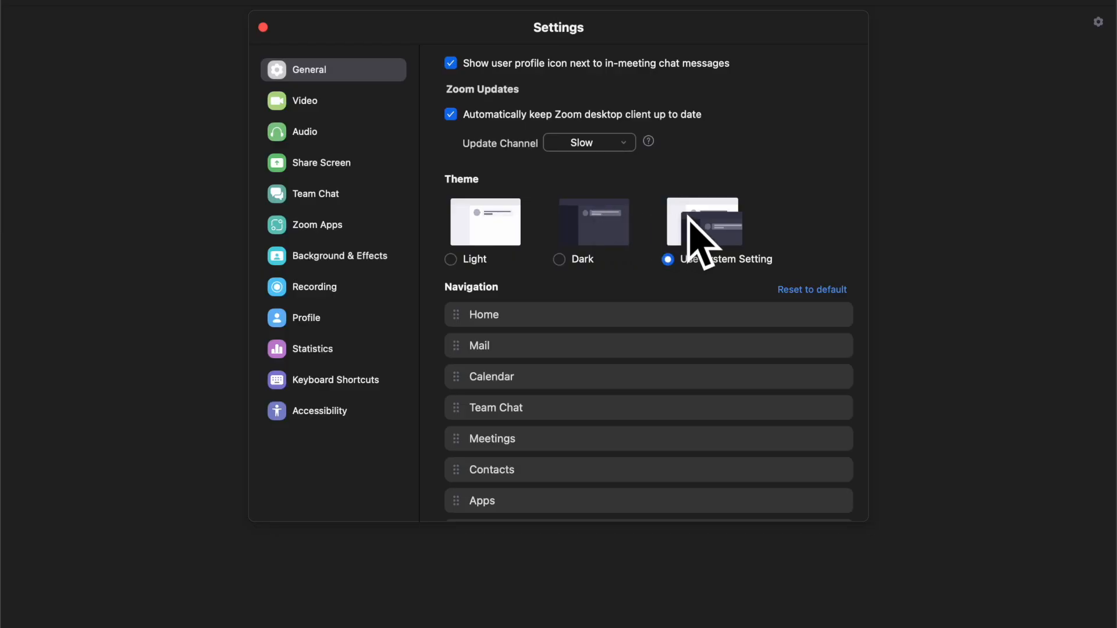
click(597, 377)
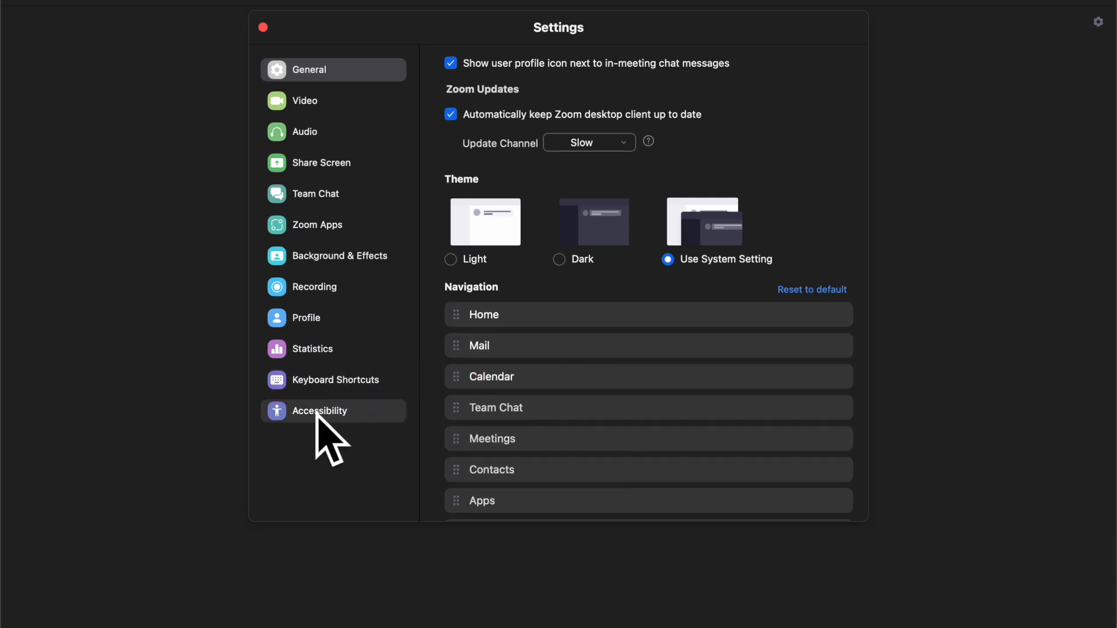
Try the grass, beach and northern lights backgrounds, settle on Earth, and go to Studio Effects.
click(327, 267)
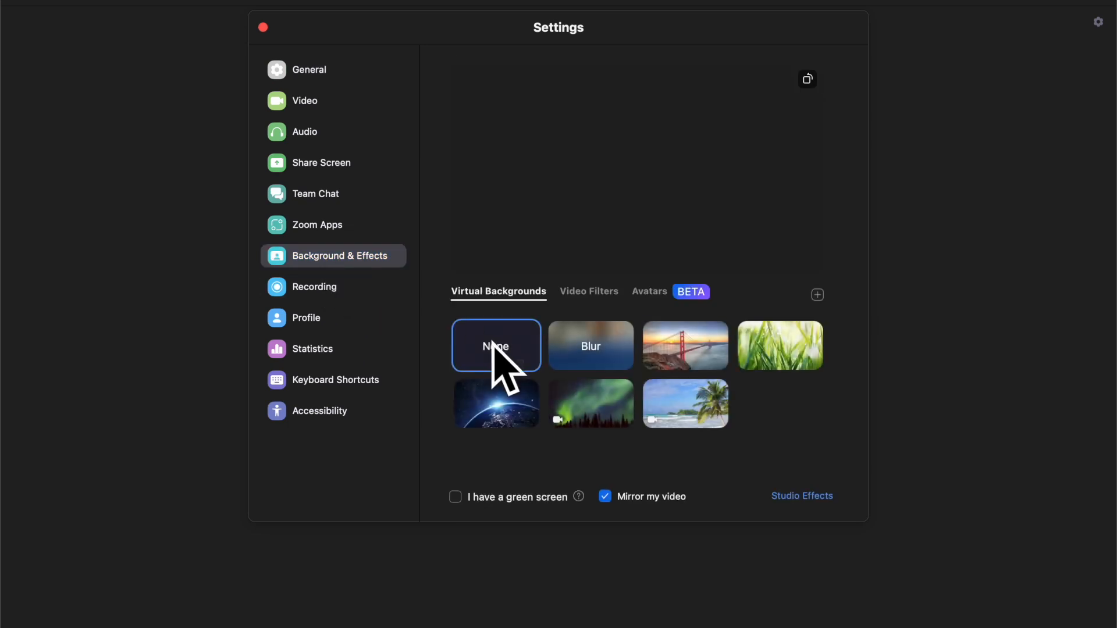
mouse_move(685, 345)
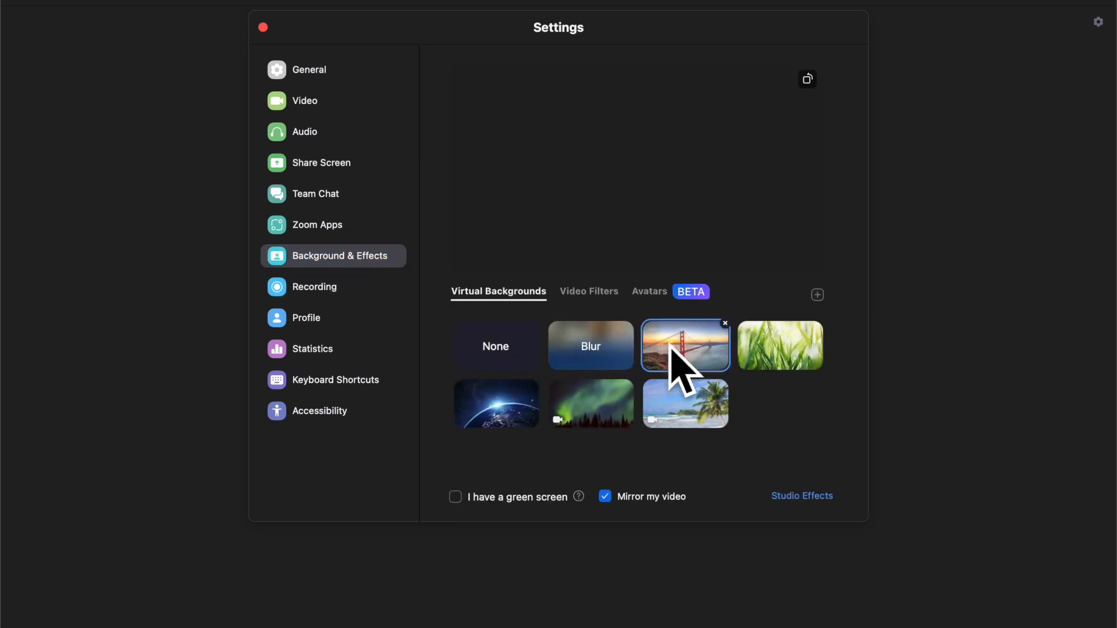
click(769, 350)
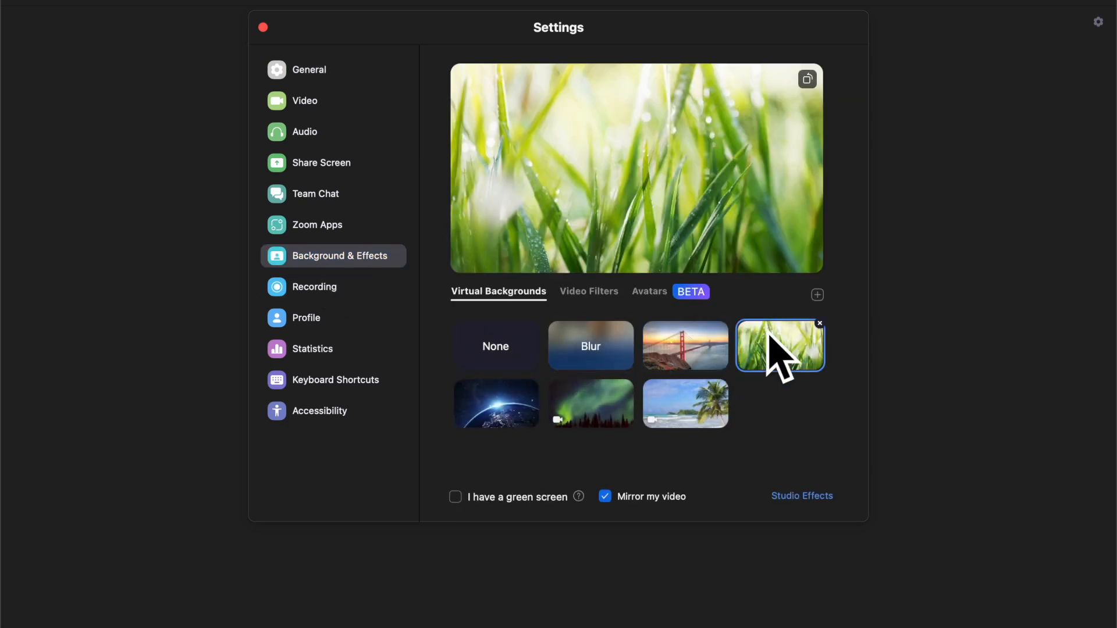
click(680, 403)
click(592, 406)
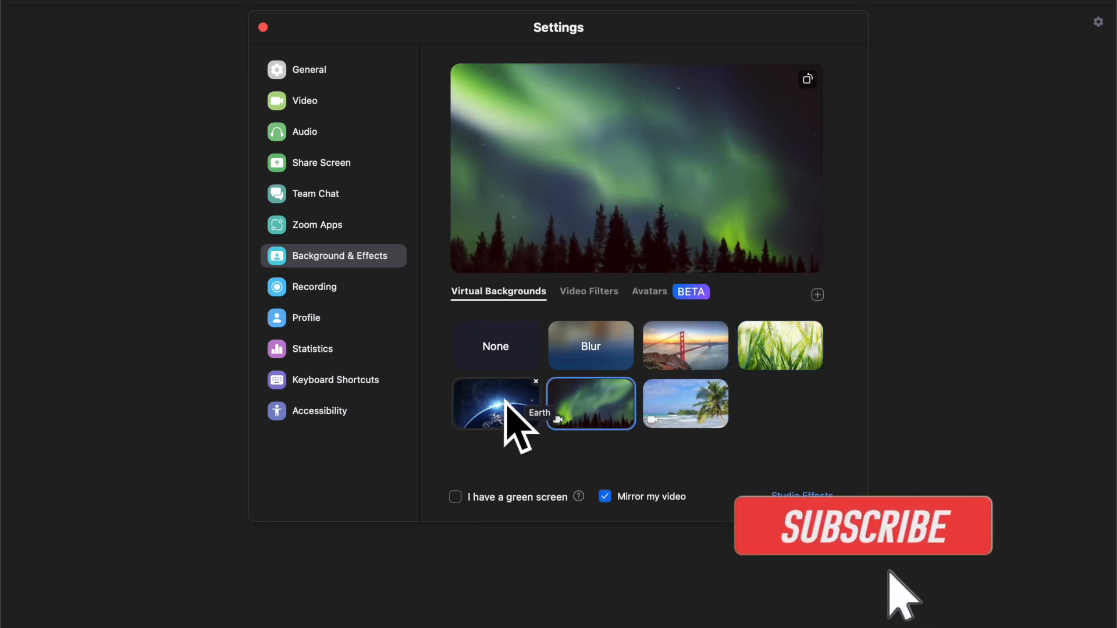
click(511, 401)
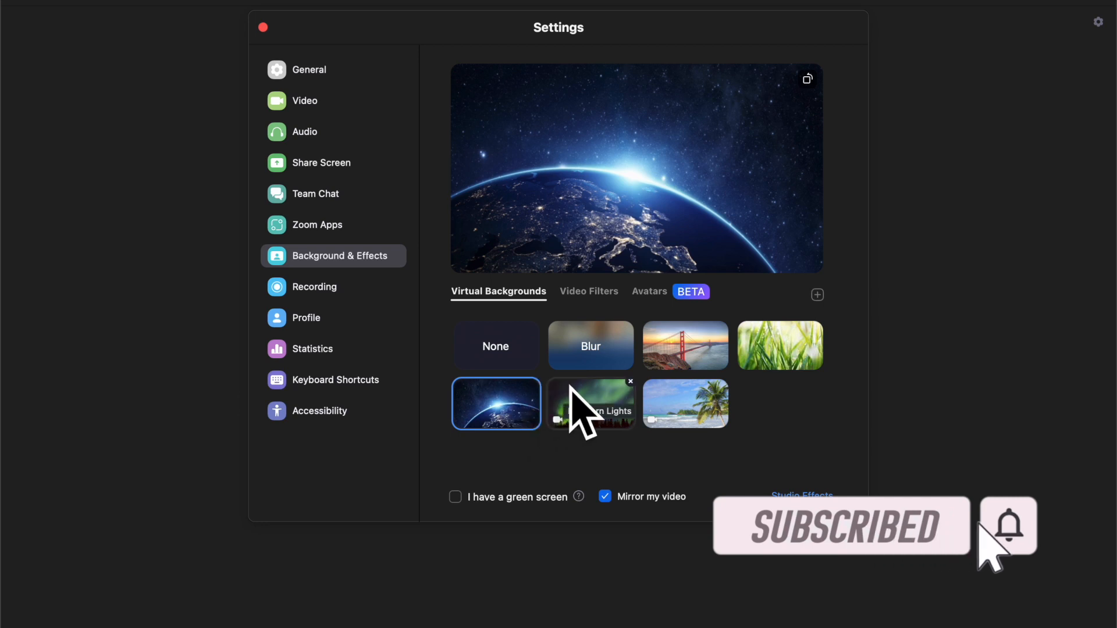
click(786, 494)
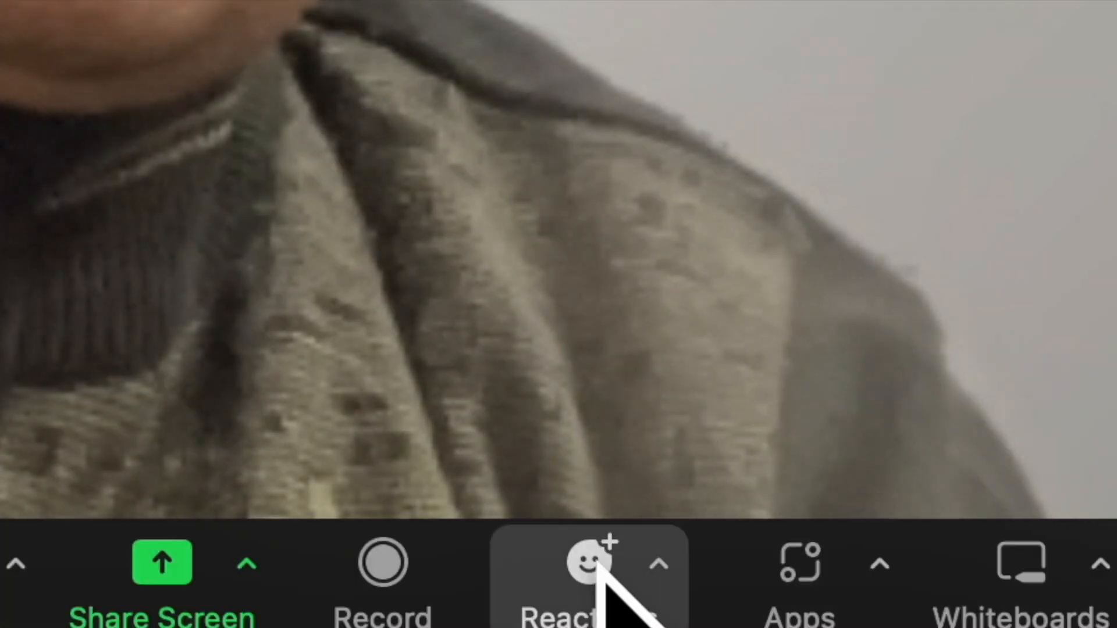
Raise your hand in the meeting from the Reactions menu.
click(602, 576)
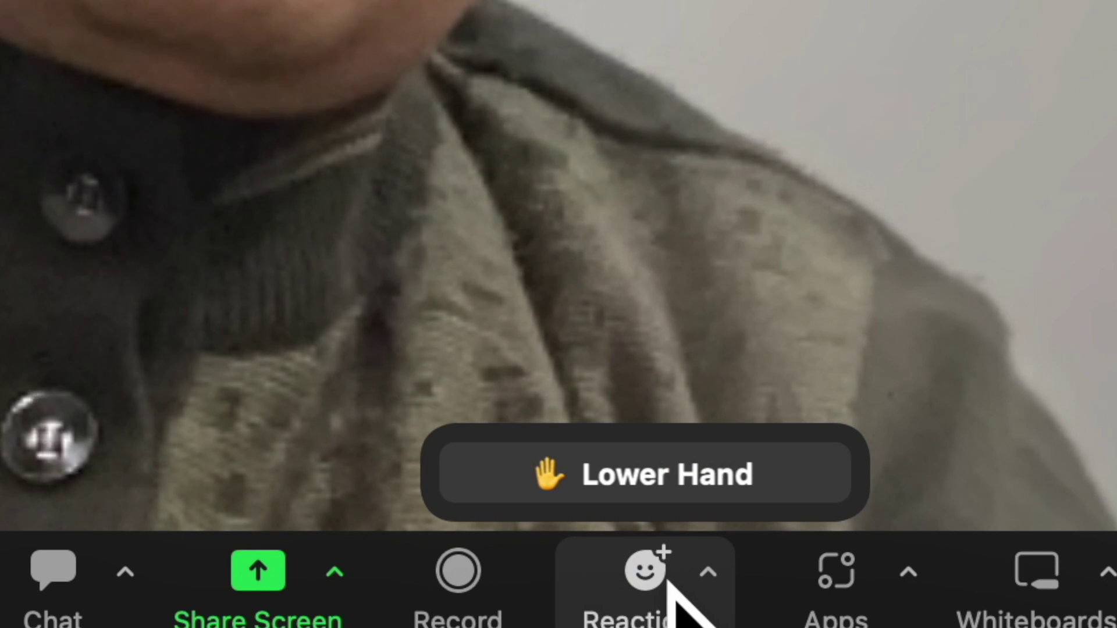
Lower the raised hand from the Reactions menu.
click(663, 581)
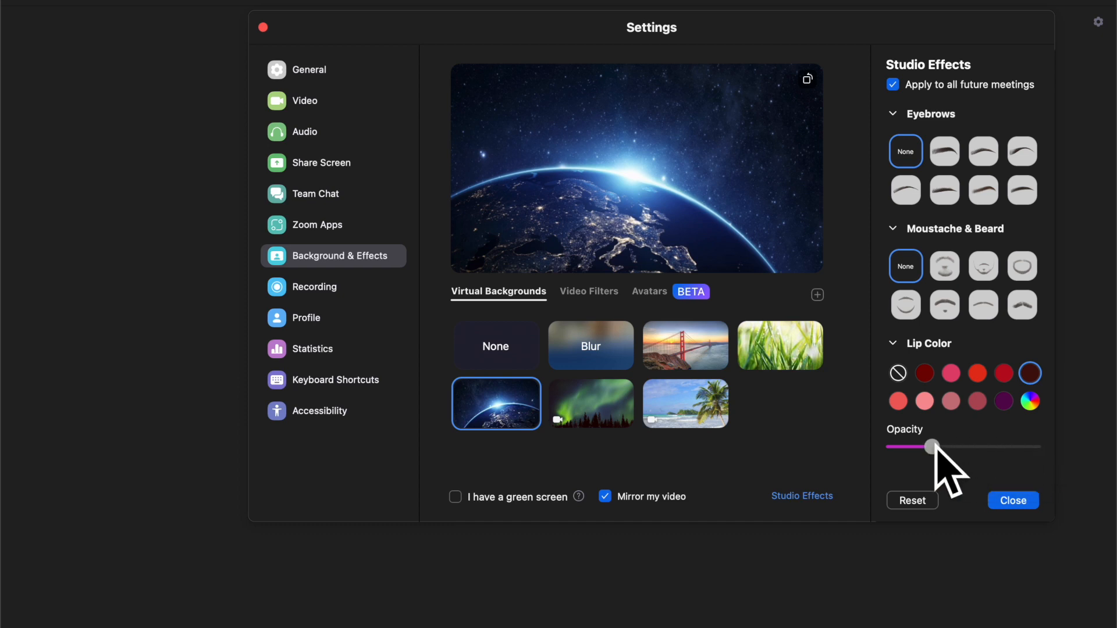
Nudge lip colour opacity slightly higher, then apply the moustache video filter.
drag(938, 448, 943, 448)
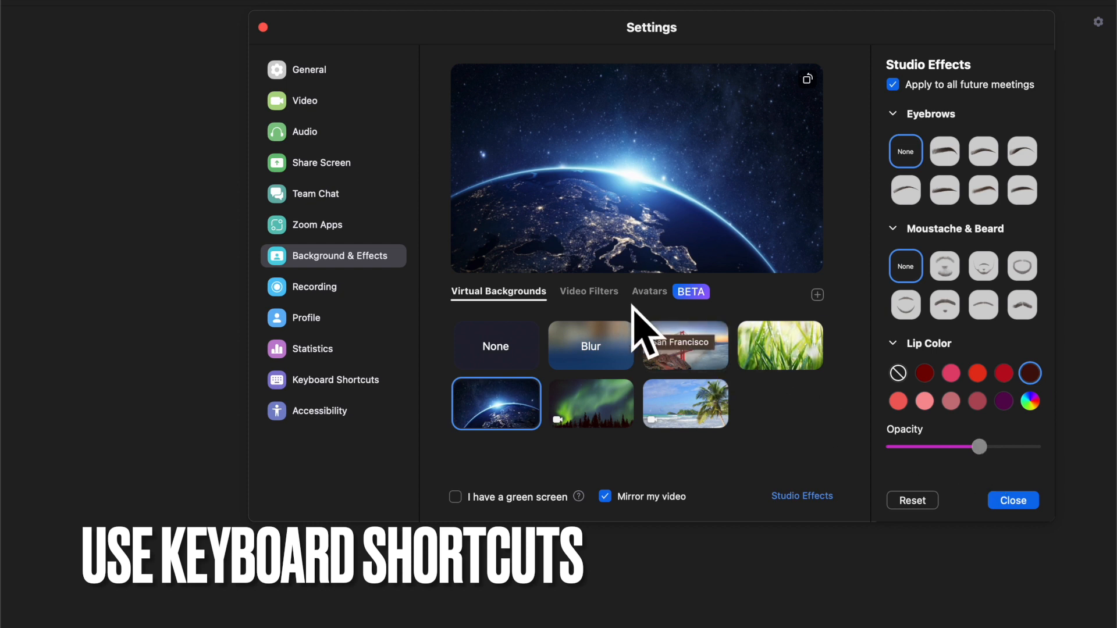
click(590, 292)
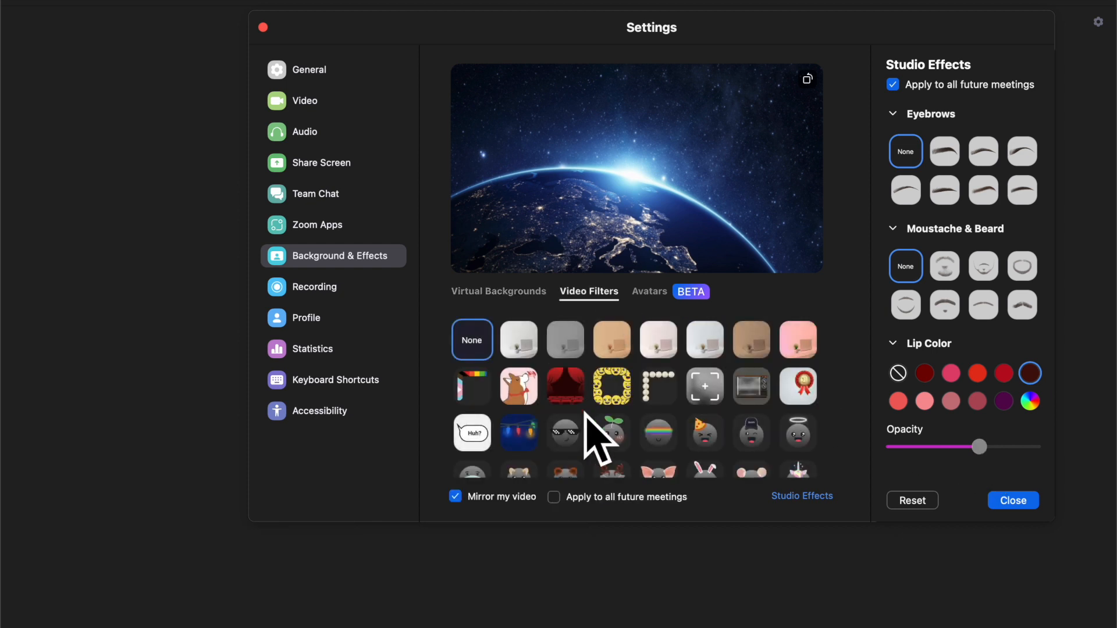
scroll(595, 436, down, 3)
scroll(595, 437, down, 3)
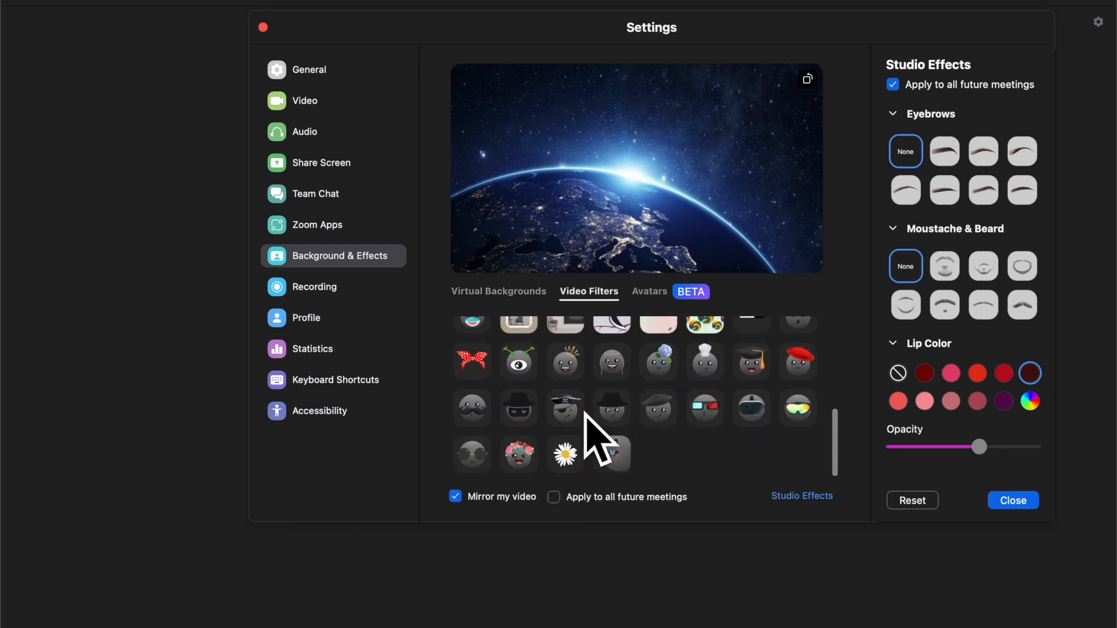
scroll(595, 436, up, 2)
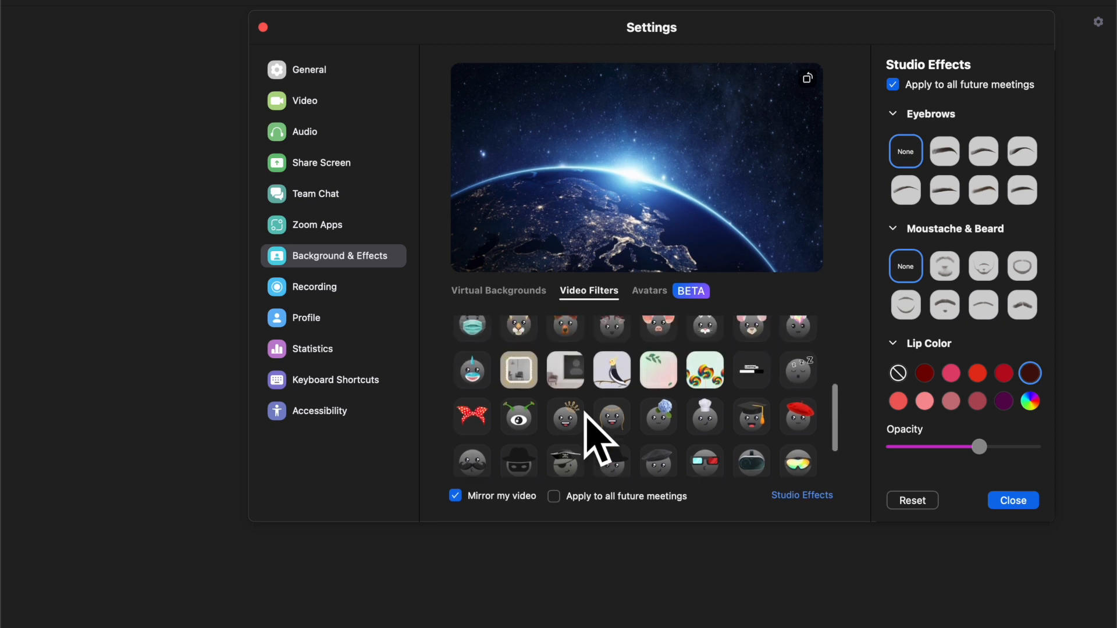
scroll(595, 437, up, 3)
scroll(522, 447, down, 3)
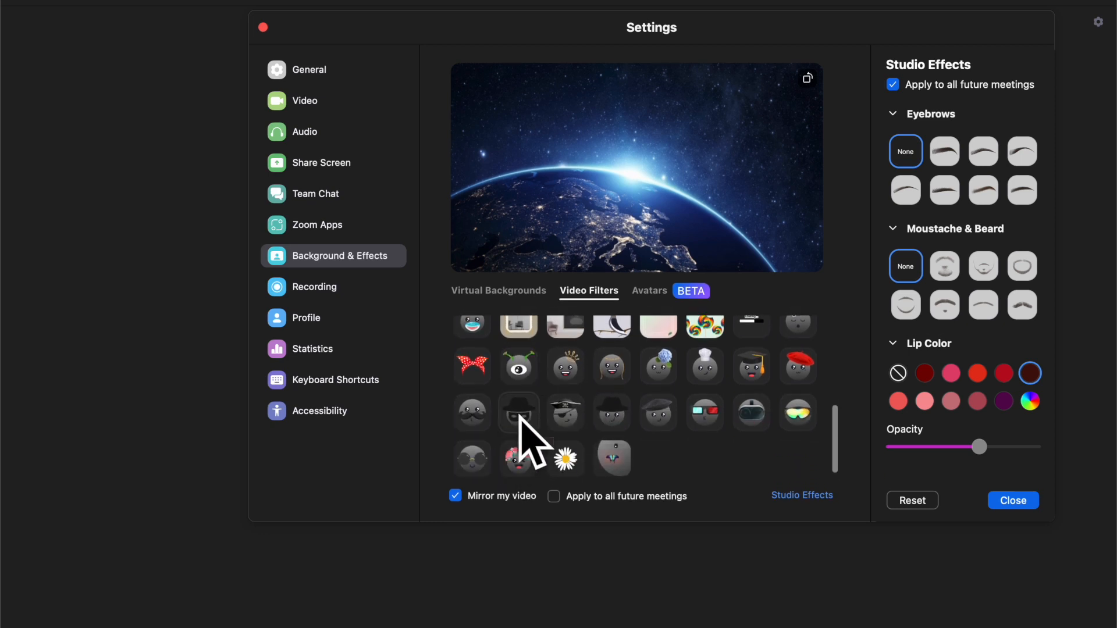
click(520, 413)
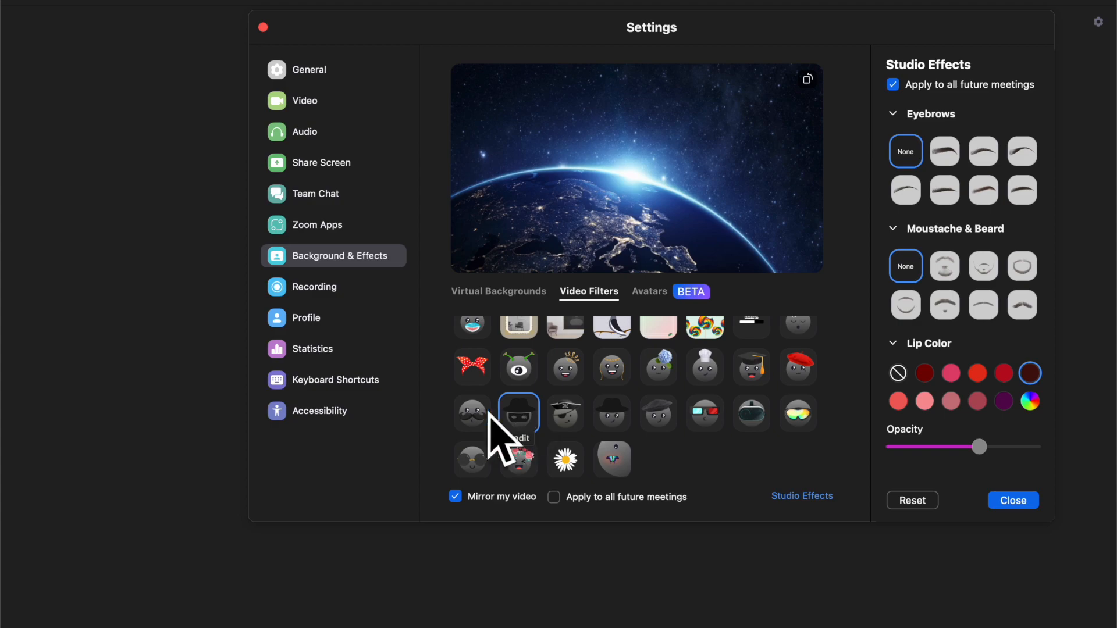